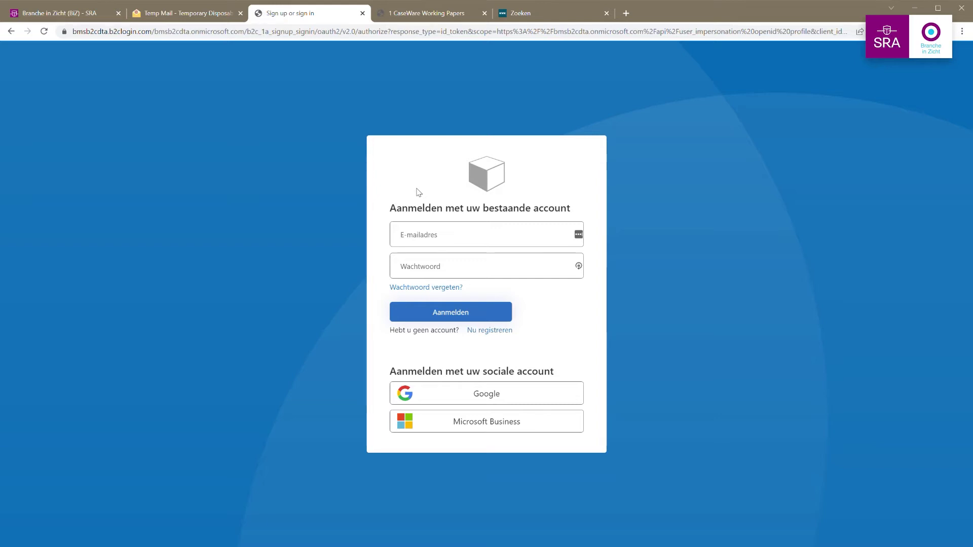
Sign in to the existing account by entering the account's e-mail address and password.
{"action": "left_click", "coordinate": [419, 235]}
{"action": "key", "text": "ctrl+v"}
{"action": "left_click", "coordinate": [423, 276]}
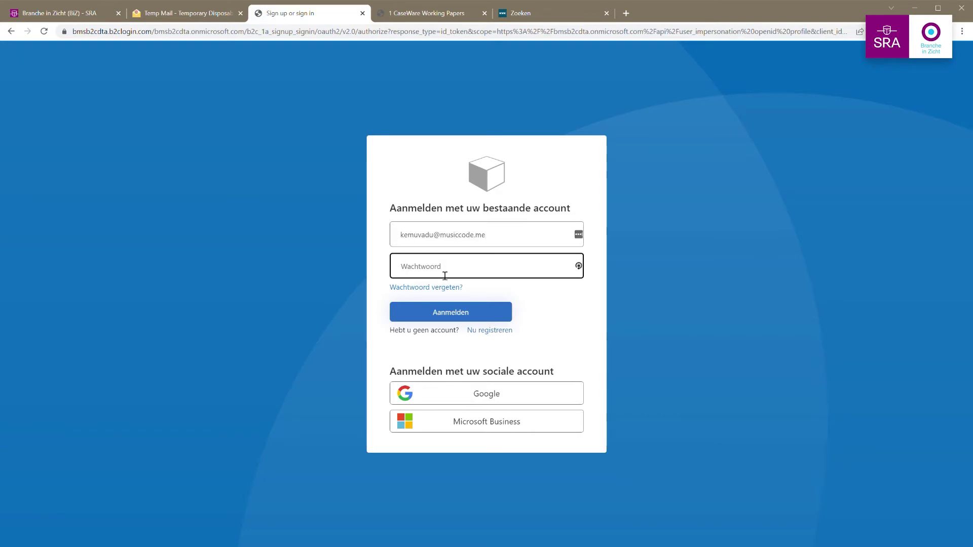
{"action": "type", "text": "••"}
{"action": "left_click", "coordinate": [449, 312]}
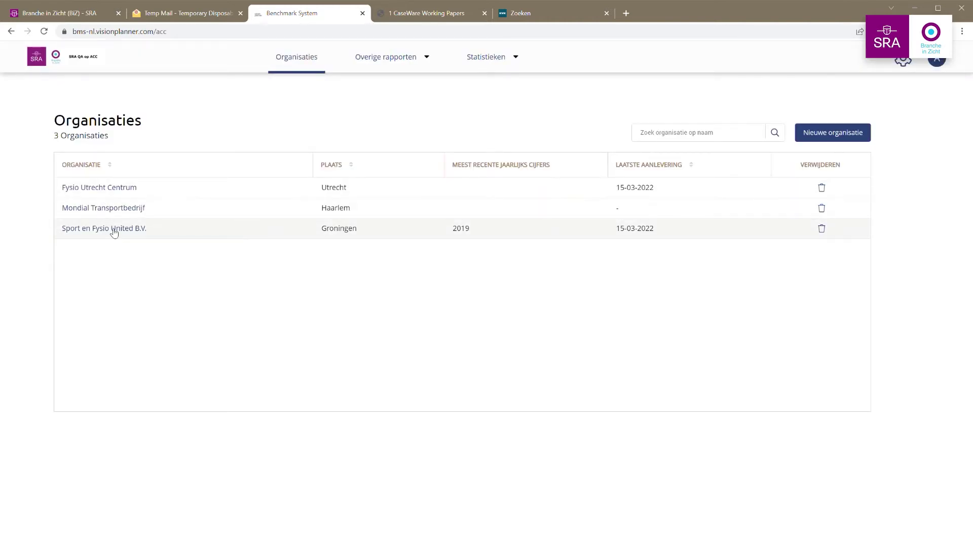
Open the Cijfers of the organisation Sport en Fysio United B.V. for the year 2019.
{"action": "left_click", "coordinate": [114, 232]}
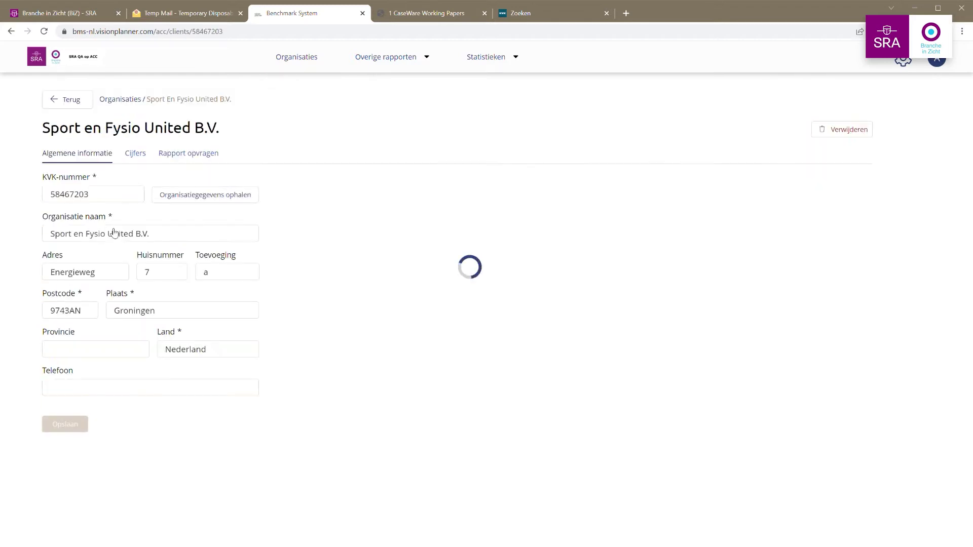
{"action": "left_click", "coordinate": [137, 159]}
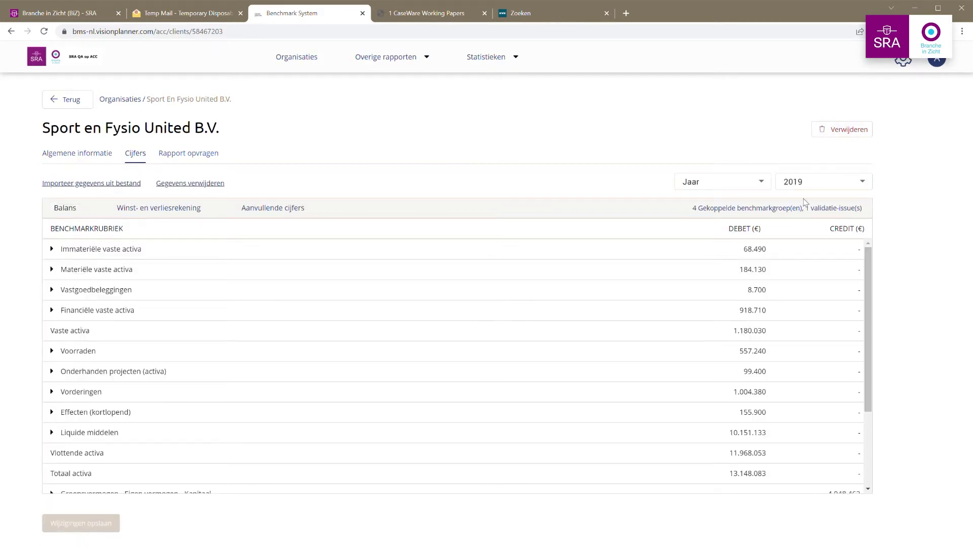
{"action": "left_click", "coordinate": [814, 187]}
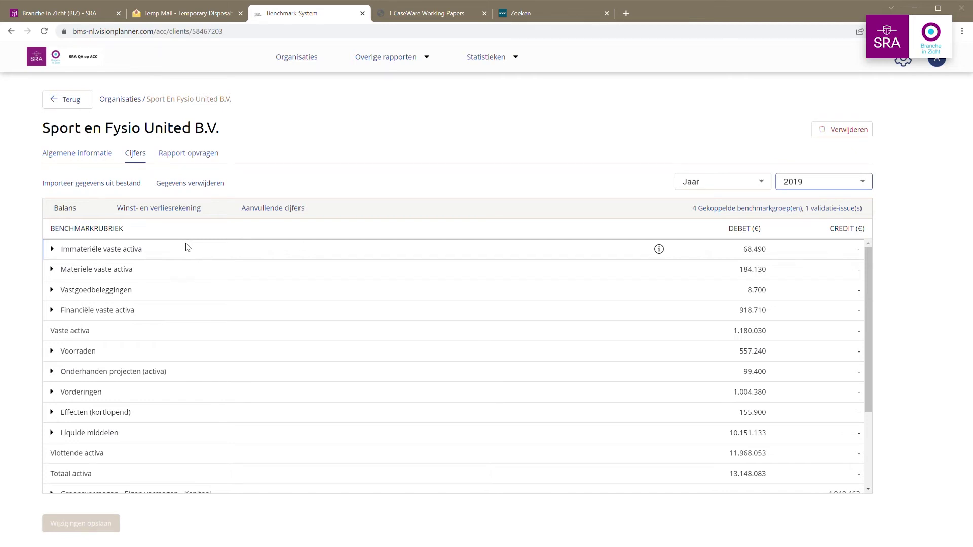
Examine the Immateriële vaste activa items in the Balans and view the Winst- en verliesrekening.
{"action": "left_click", "coordinate": [52, 249]}
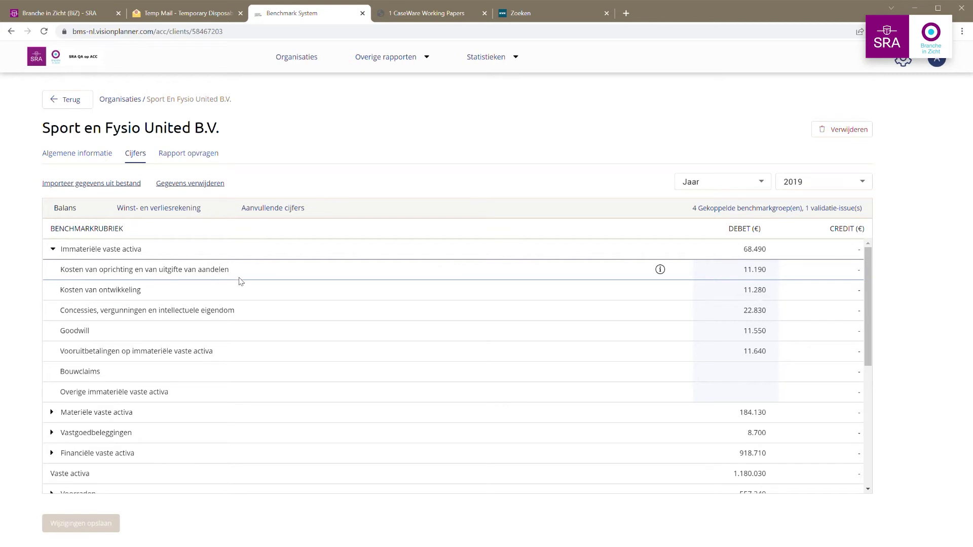
{"action": "scroll", "coordinate": [261, 331], "scroll_direction": "down", "scroll_amount": 2}
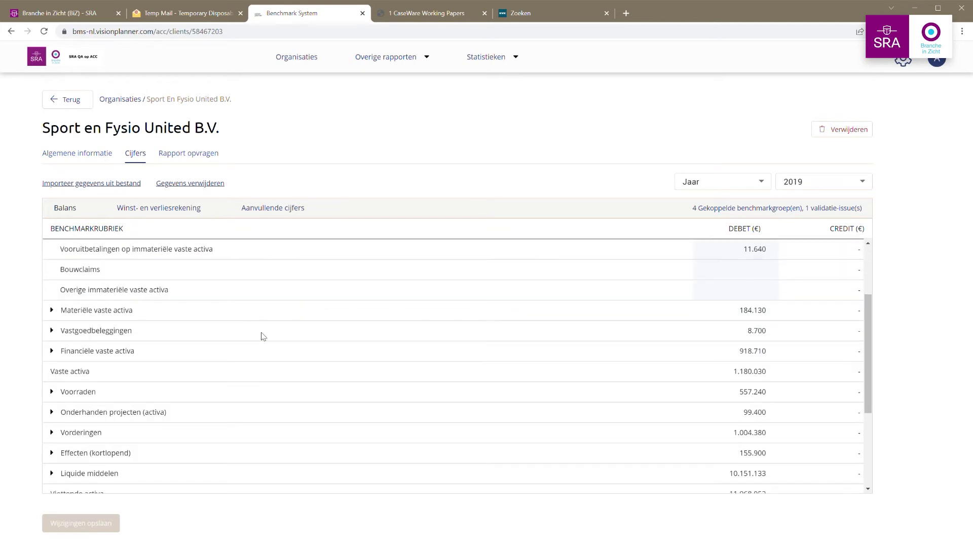
{"action": "left_click", "coordinate": [185, 210]}
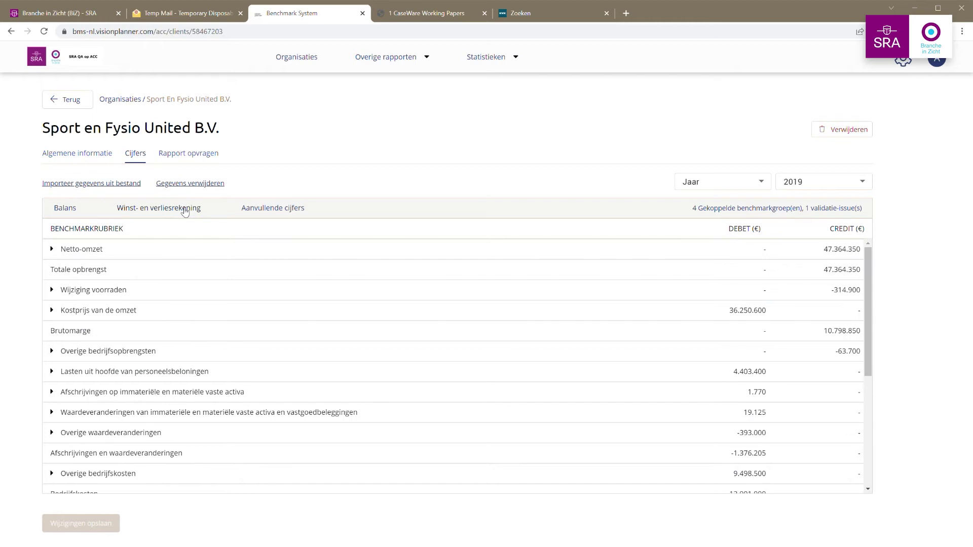
Open the Aanvullende cijfers and examine the key figures under Operationele kengetallen.
{"action": "left_click", "coordinate": [286, 211]}
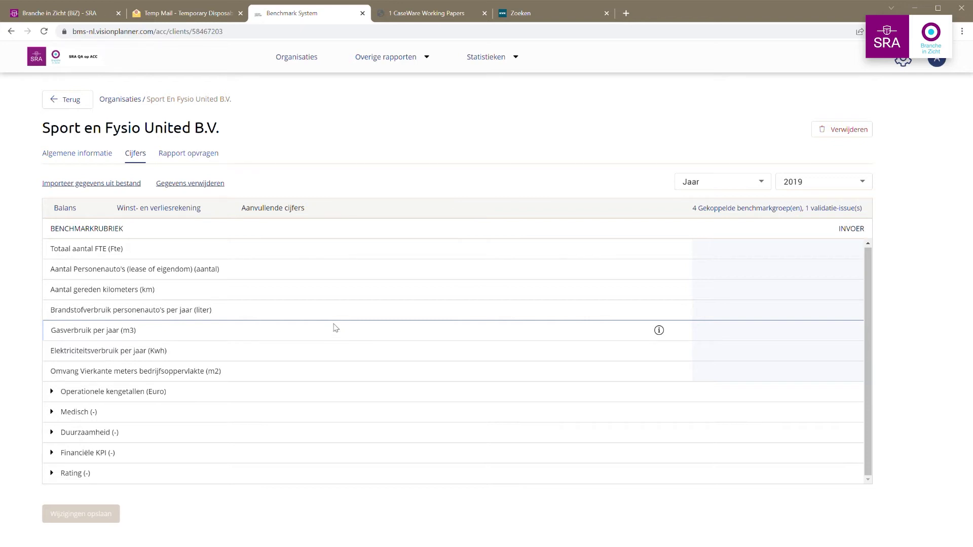
{"action": "left_click", "coordinate": [56, 394]}
{"action": "scroll", "coordinate": [250, 428], "scroll_direction": "down", "scroll_amount": 2}
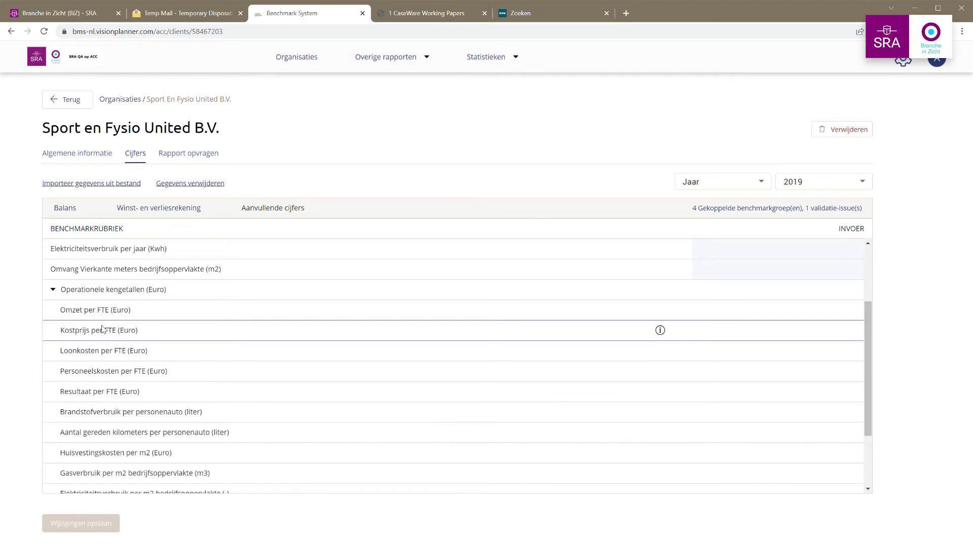
Set Totaal aantal FTE to 35 and save the changes to the Aanvullende cijfers.
{"action": "scroll", "coordinate": [228, 381], "scroll_direction": "up", "scroll_amount": 2}
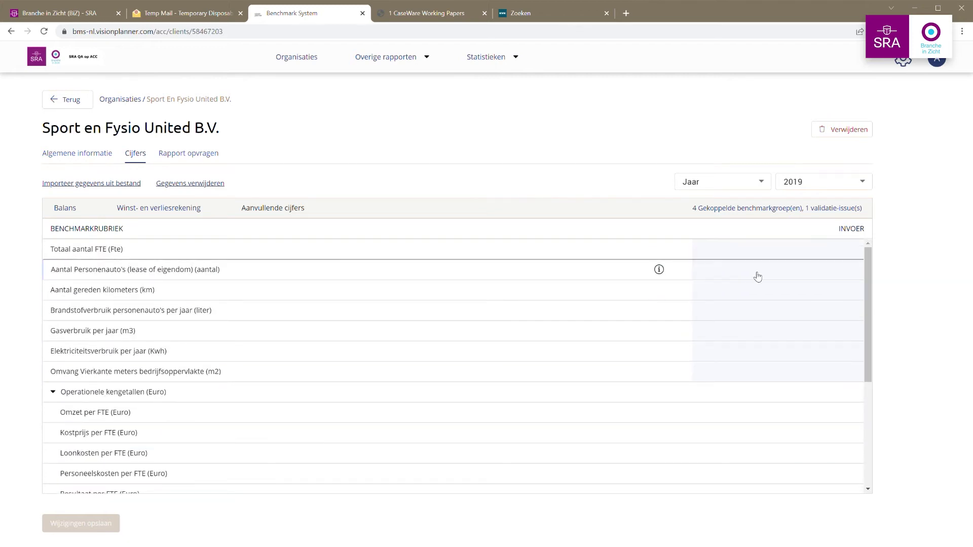
{"action": "left_click", "coordinate": [796, 252]}
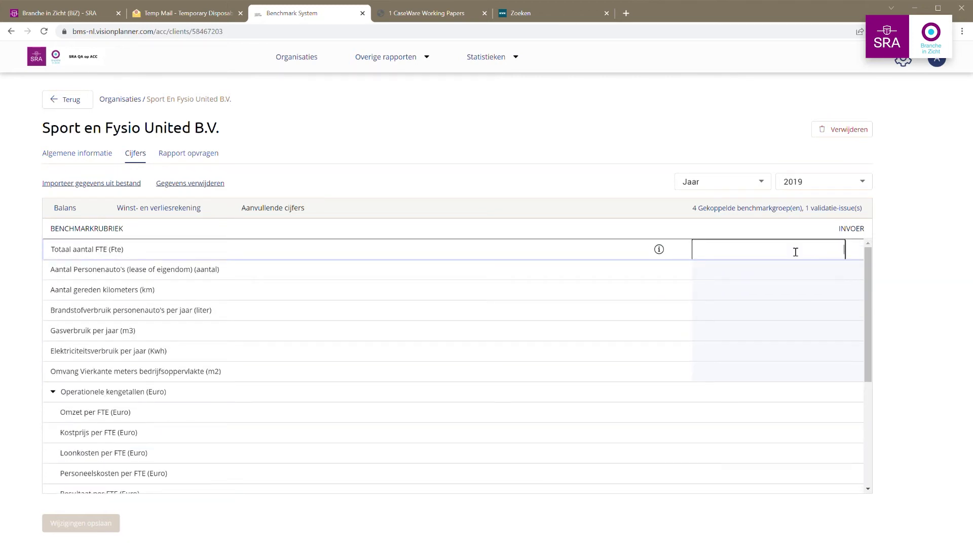
{"action": "type", "text": "35"}
{"action": "key", "text": "Return"}
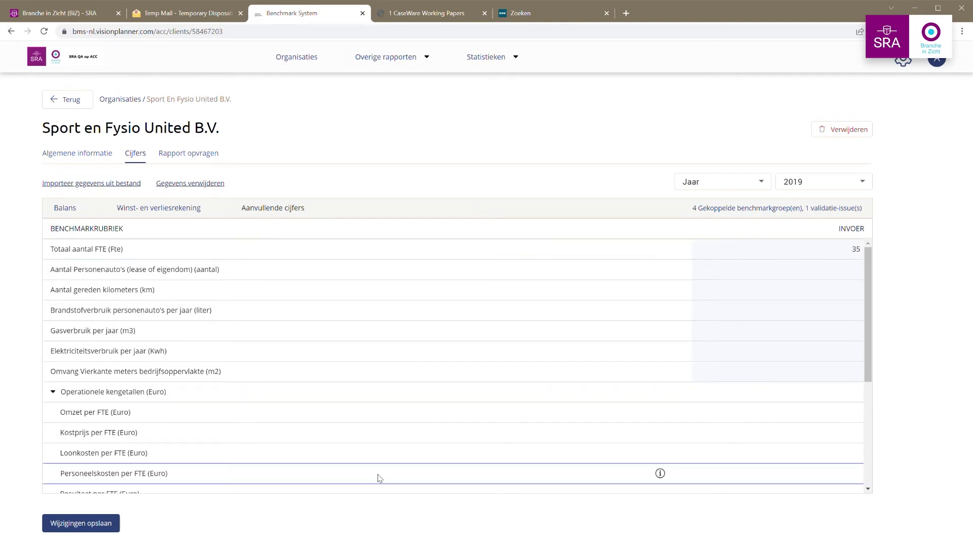
{"action": "left_click", "coordinate": [80, 525]}
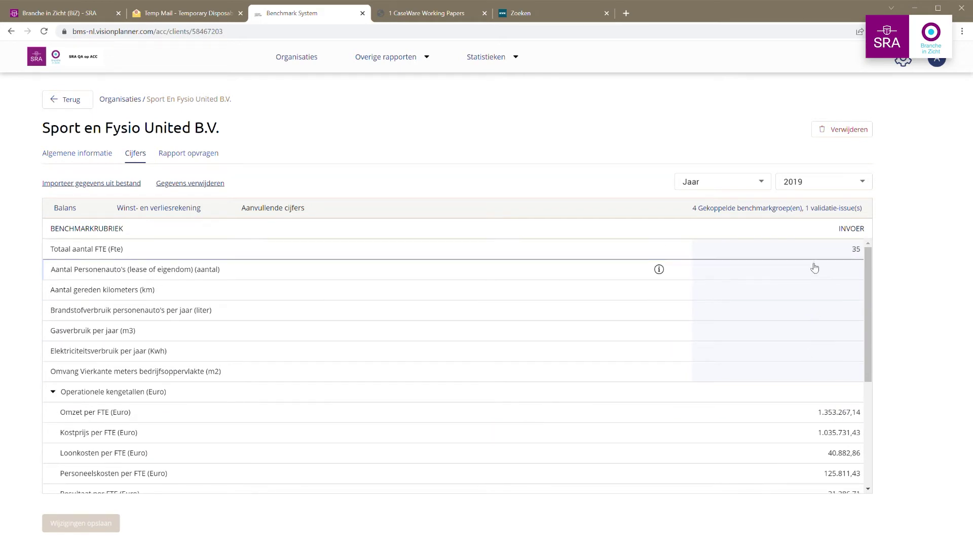
Read the explanation of Aantal Personenauto's, close it, and examine the sector-specific items in the Medisch section.
{"action": "left_click", "coordinate": [659, 270]}
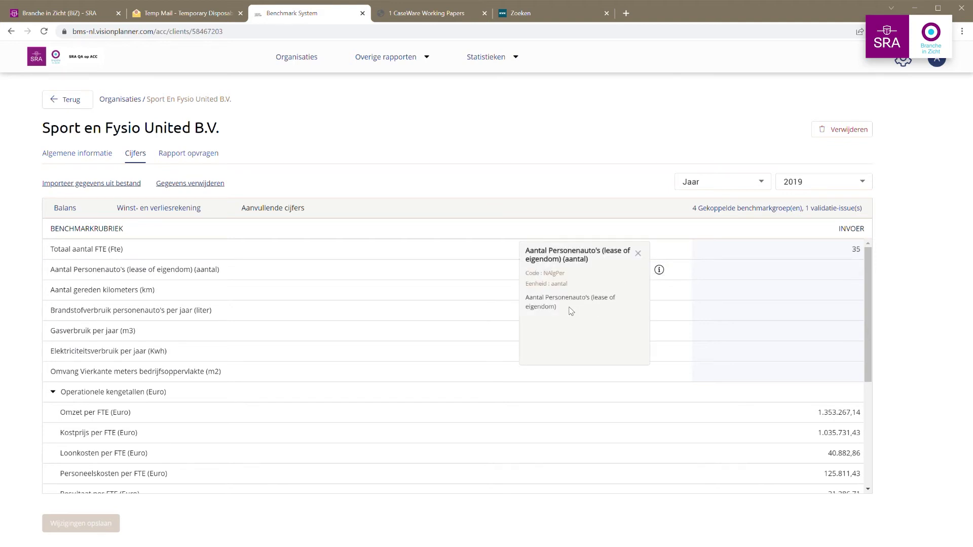
{"action": "left_click", "coordinate": [910, 278]}
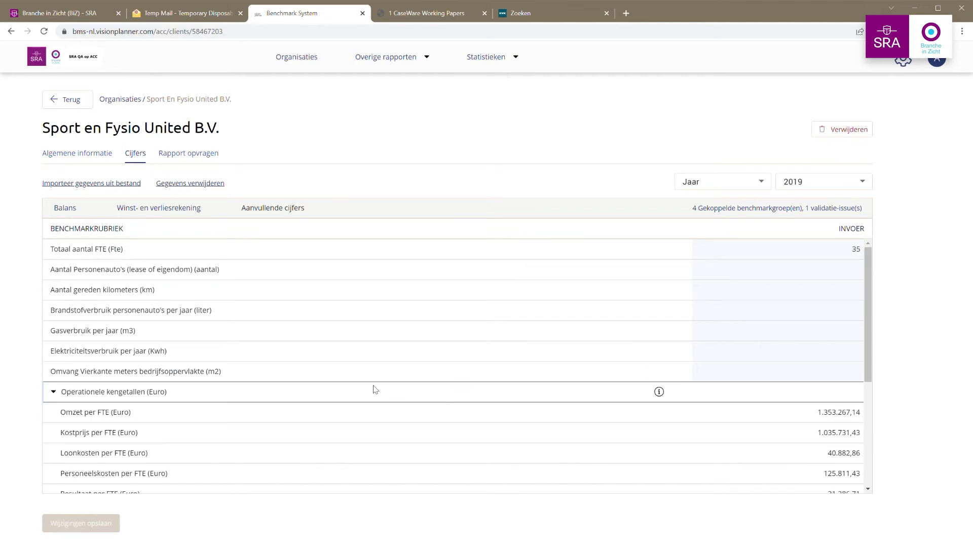
{"action": "scroll", "coordinate": [376, 389], "scroll_direction": "down", "scroll_amount": 1}
{"action": "scroll", "coordinate": [376, 389], "scroll_direction": "down", "scroll_amount": 3}
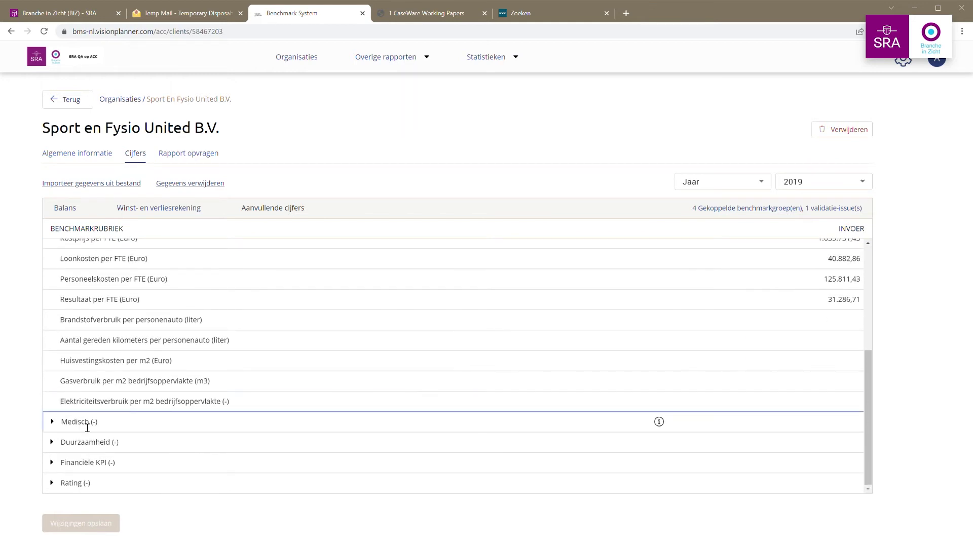
{"action": "left_click", "coordinate": [52, 423]}
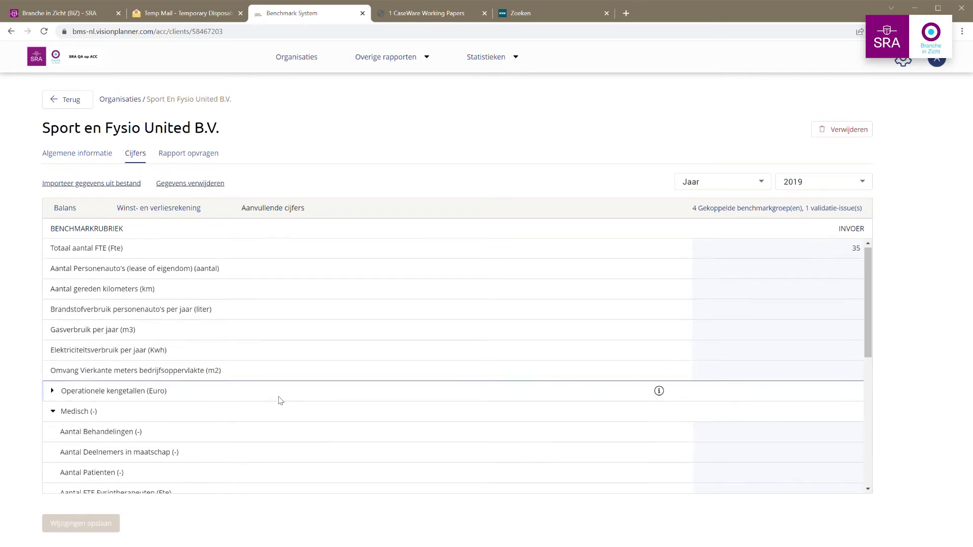
{"action": "scroll", "coordinate": [281, 401], "scroll_direction": "down", "scroll_amount": 2}
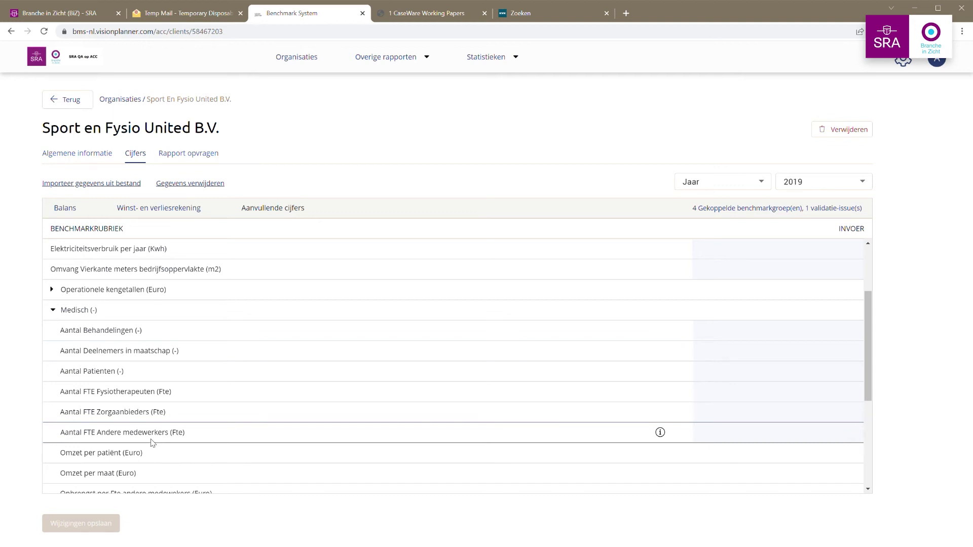
Go back to the organisations list and open the Aanvullende cijfers of Mondial Transportbedrijf.
{"action": "left_click", "coordinate": [137, 101]}
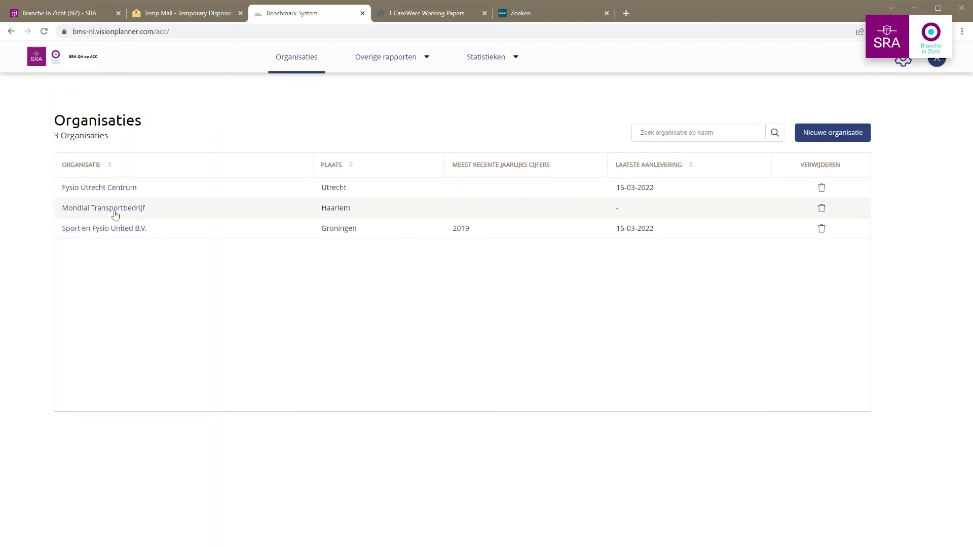
{"action": "left_click", "coordinate": [115, 211]}
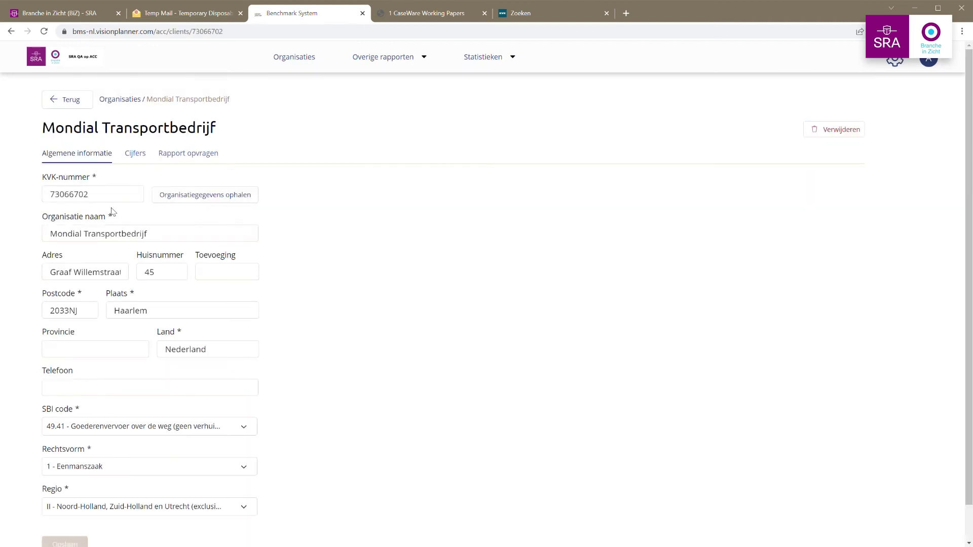
{"action": "left_click", "coordinate": [136, 155]}
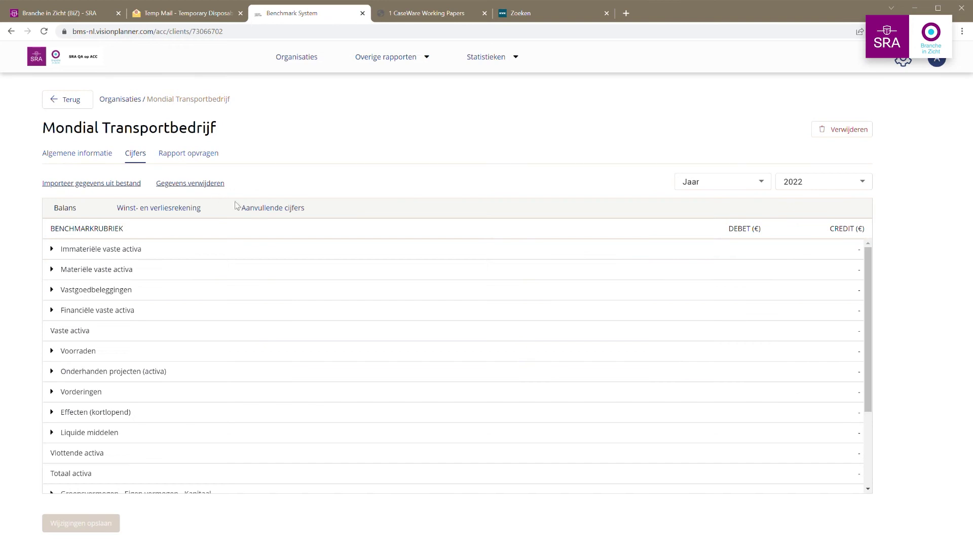
{"action": "left_click", "coordinate": [265, 210]}
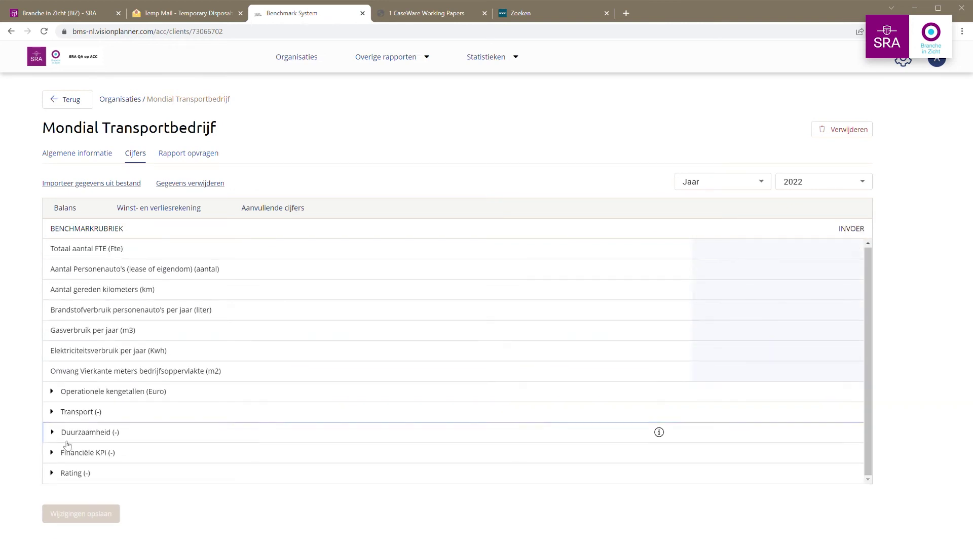
Expand the Transport section and examine its input items and calculated key figures.
{"action": "left_click", "coordinate": [52, 412]}
{"action": "scroll", "coordinate": [154, 430], "scroll_direction": "down", "scroll_amount": 3}
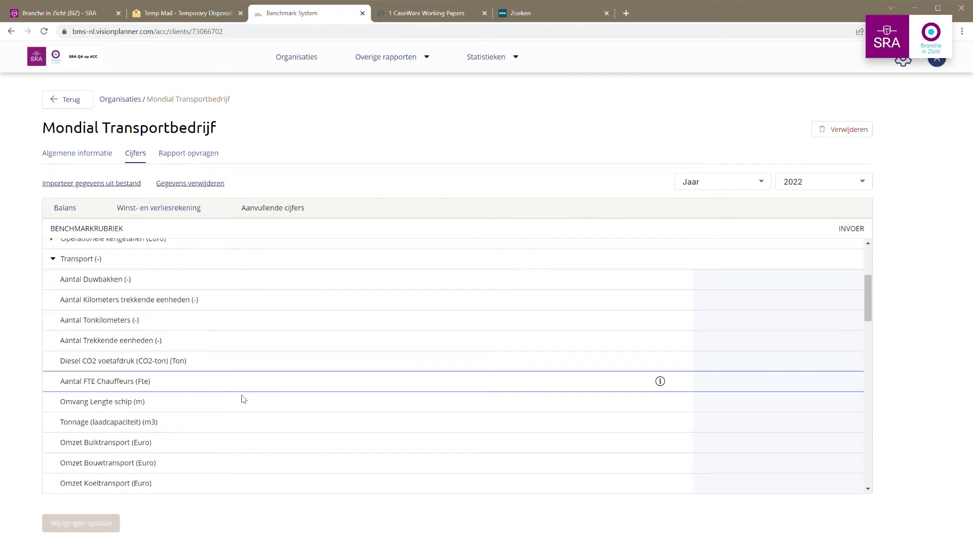
{"action": "scroll", "coordinate": [242, 431], "scroll_direction": "down", "scroll_amount": 4}
{"action": "scroll", "coordinate": [242, 432], "scroll_direction": "down", "scroll_amount": 6}
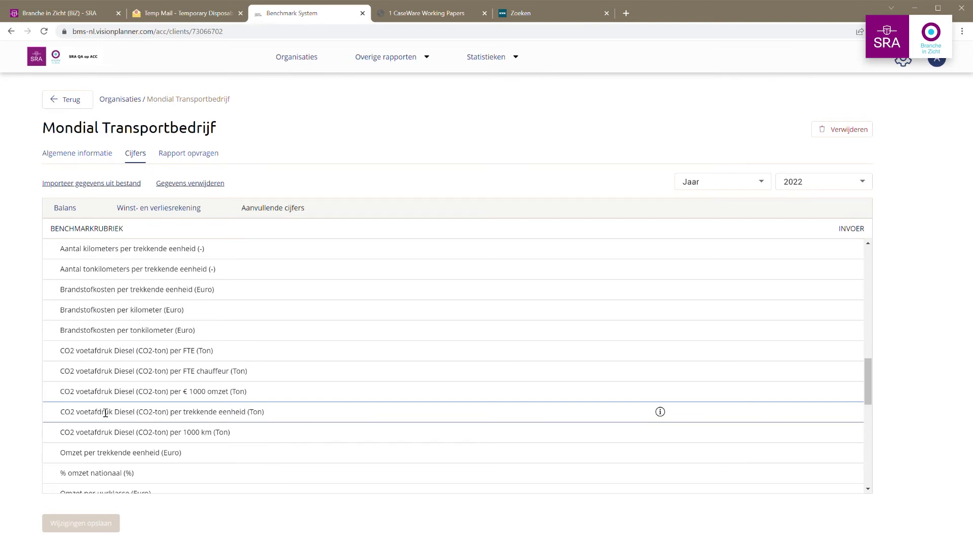
{"action": "scroll", "coordinate": [159, 401], "scroll_direction": "up", "scroll_amount": 1}
{"action": "scroll", "coordinate": [158, 401], "scroll_direction": "up", "scroll_amount": 5}
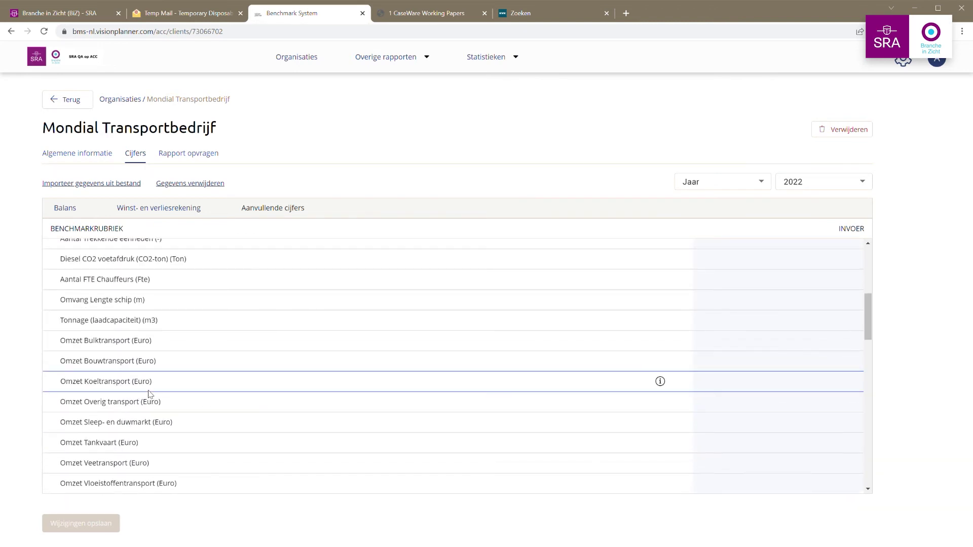
{"action": "scroll", "coordinate": [151, 396], "scroll_direction": "up", "scroll_amount": 5}
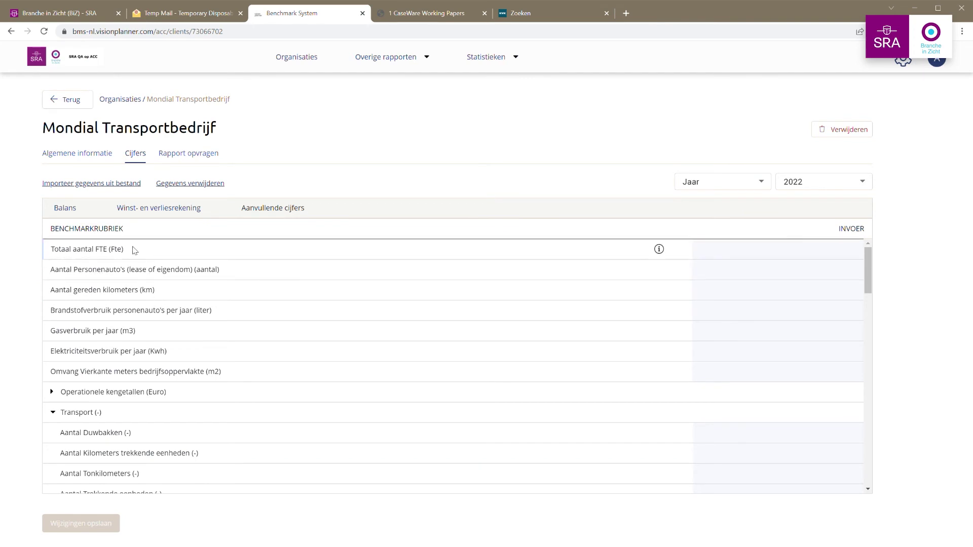
Import figures for Mondial Transportbedrijf from a file in Audition SRA format, and review the validation issues for the dataset.
{"action": "left_click", "coordinate": [92, 188]}
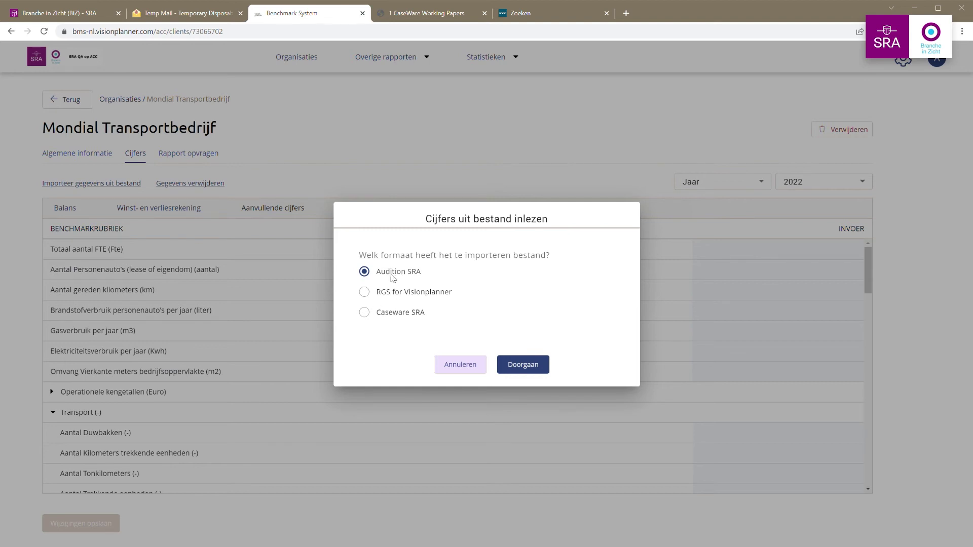
{"action": "left_click", "coordinate": [529, 371]}
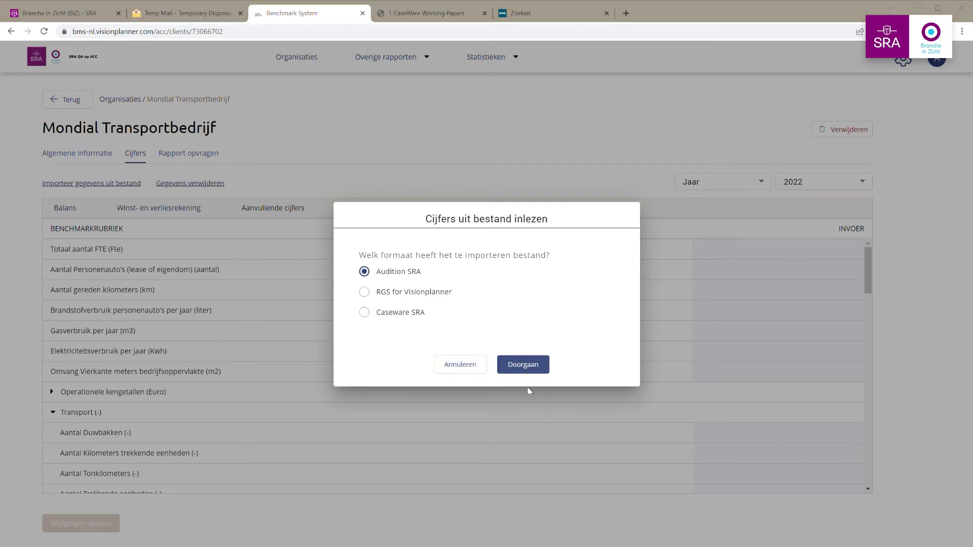
{"action": "key", "text": "Return"}
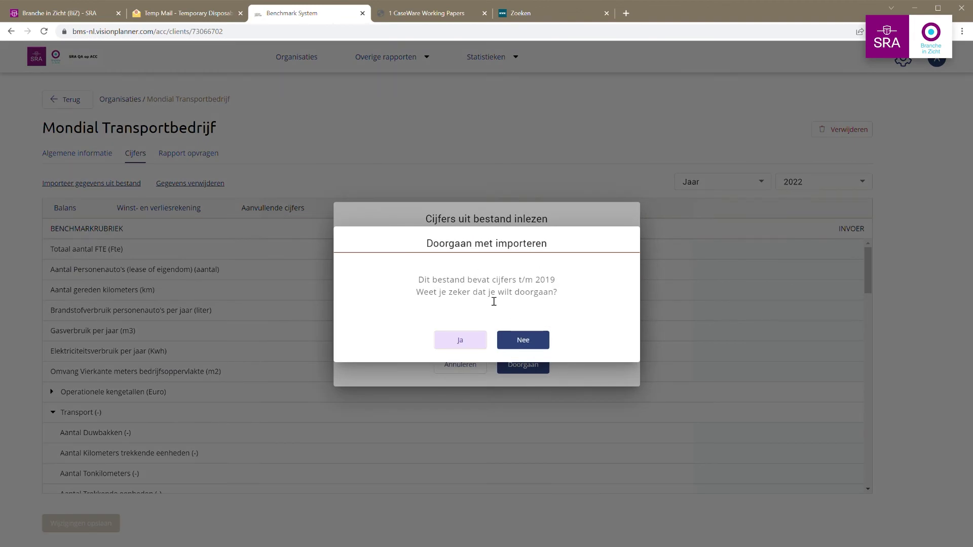
{"action": "left_click", "coordinate": [459, 343]}
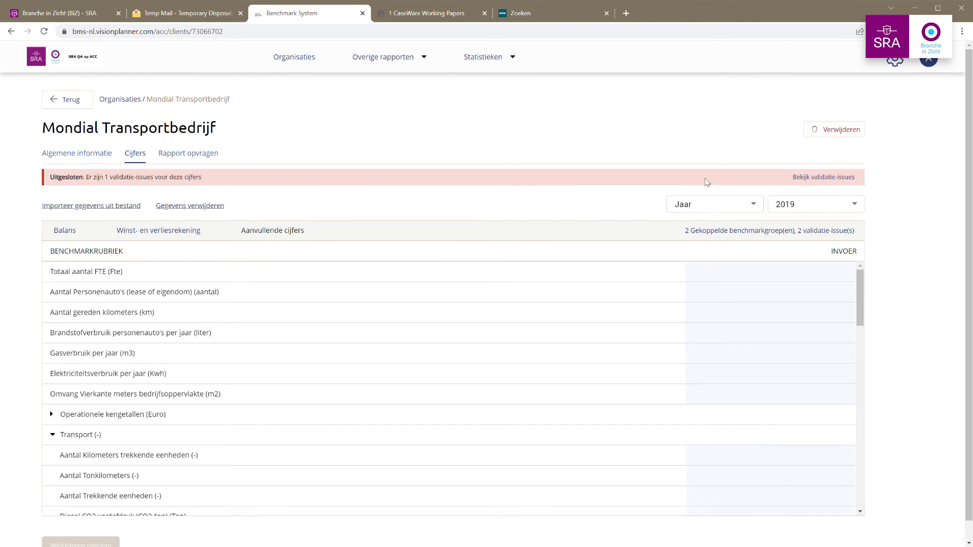
{"action": "left_click", "coordinate": [841, 178]}
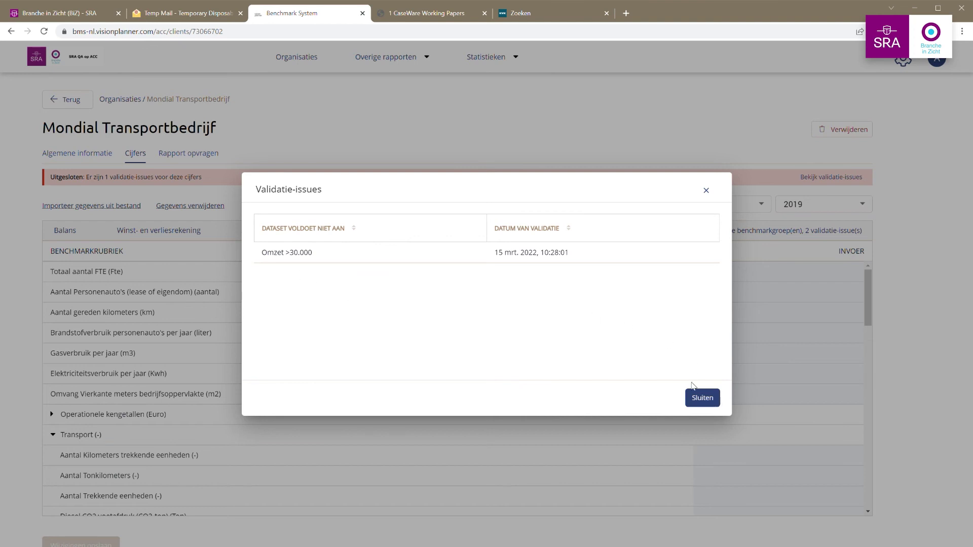
{"action": "left_click", "coordinate": [704, 400]}
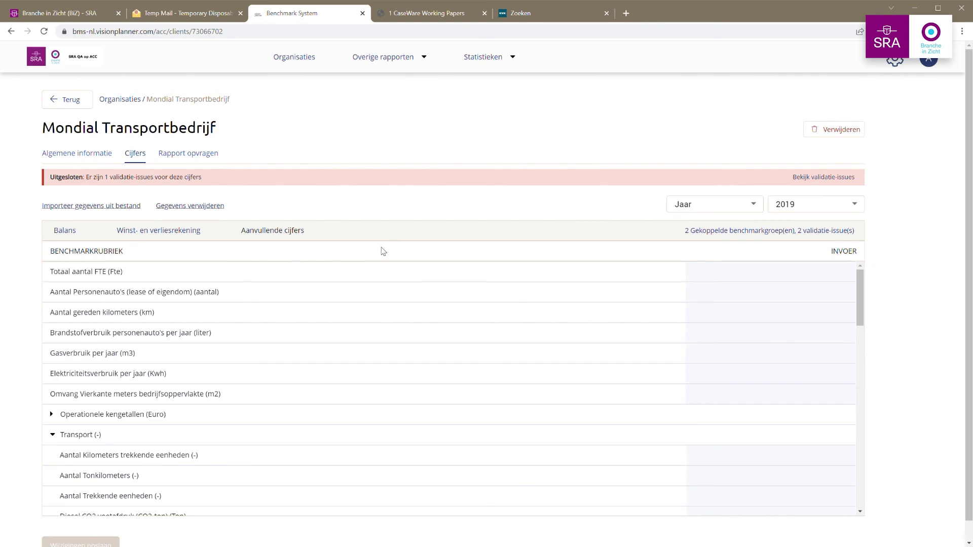
Set the credit amount of Overige netto-omzet in the Winst- en verliesrekening to 50.000, save it, and return to the organisations list.
{"action": "left_click", "coordinate": [170, 233]}
{"action": "left_click", "coordinate": [93, 278]}
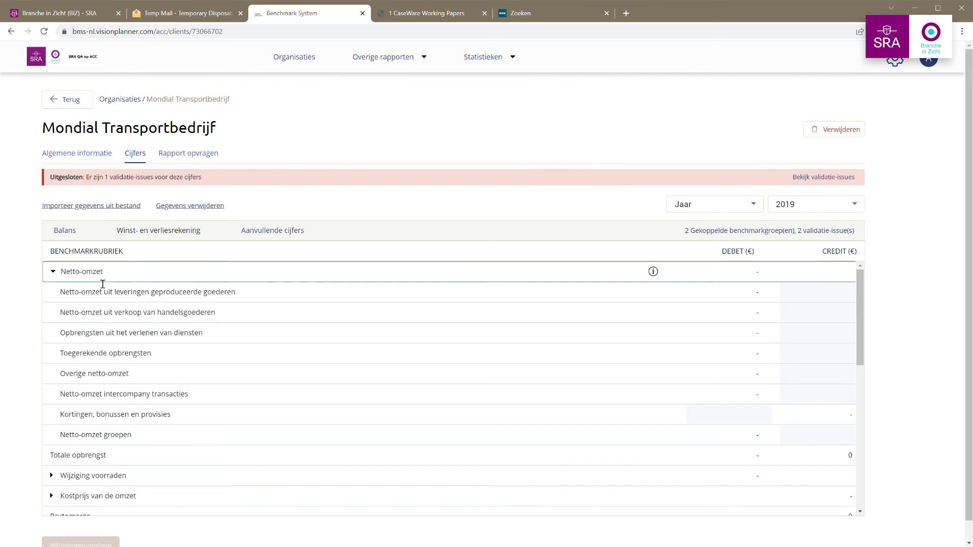
{"action": "scroll", "coordinate": [795, 430], "scroll_direction": "down", "scroll_amount": 1}
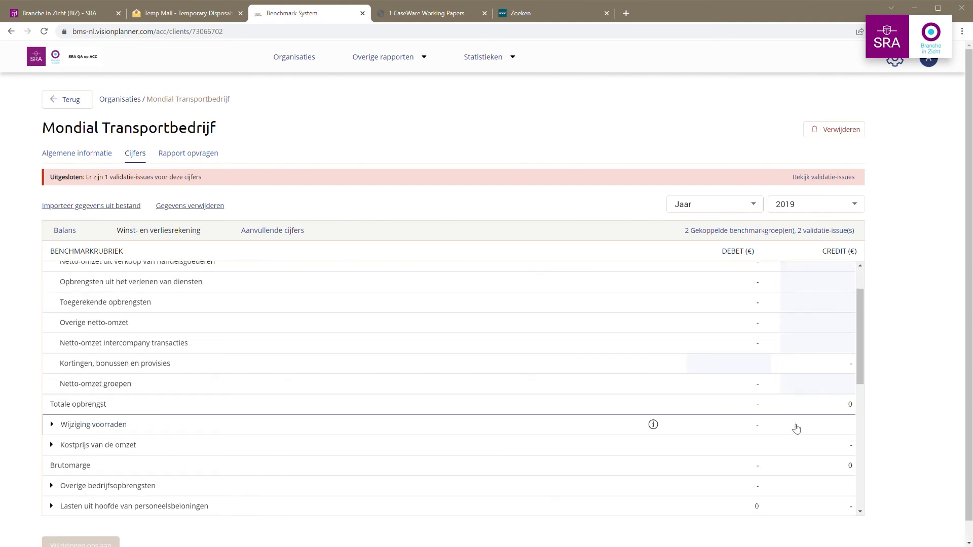
{"action": "left_click", "coordinate": [834, 329]}
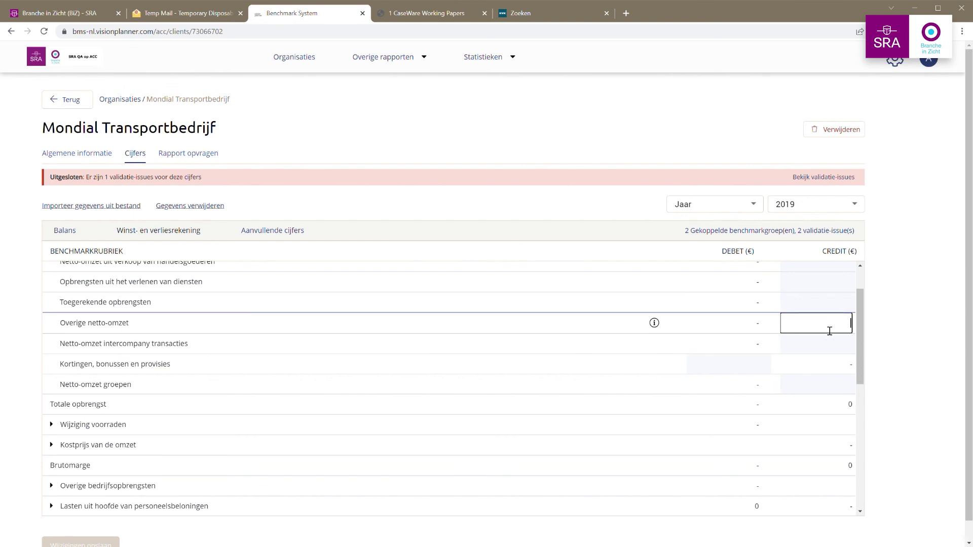
{"action": "type", "text": "500000"}
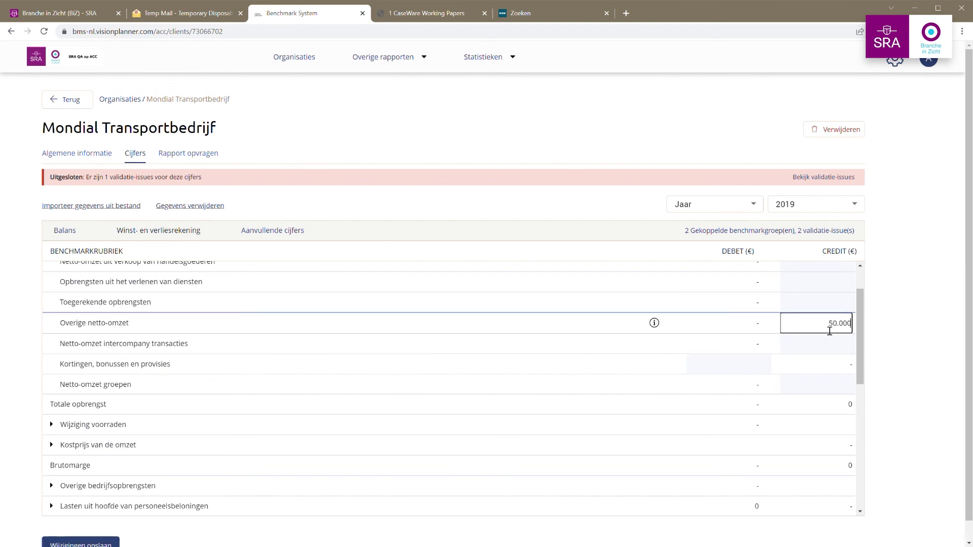
{"action": "left_click", "coordinate": [893, 352]}
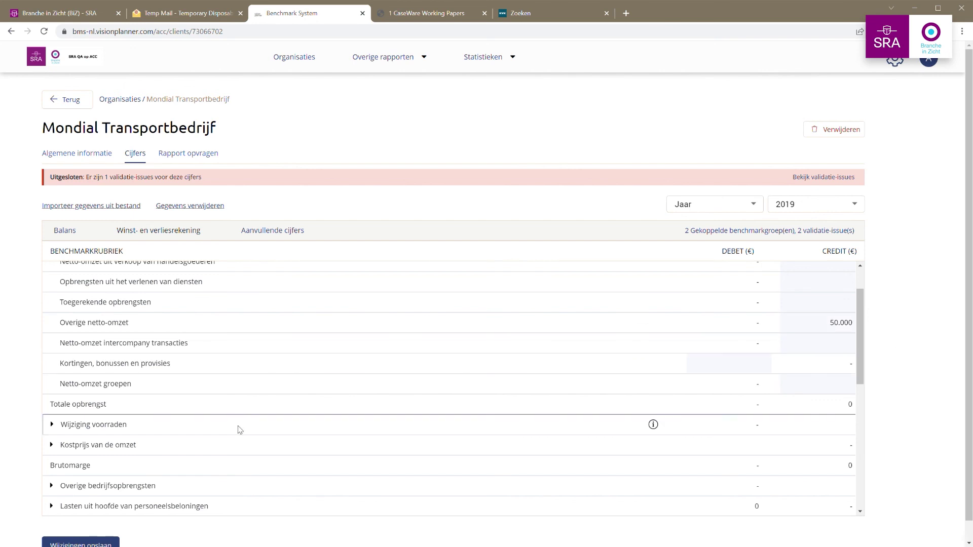
{"action": "left_click", "coordinate": [97, 542]}
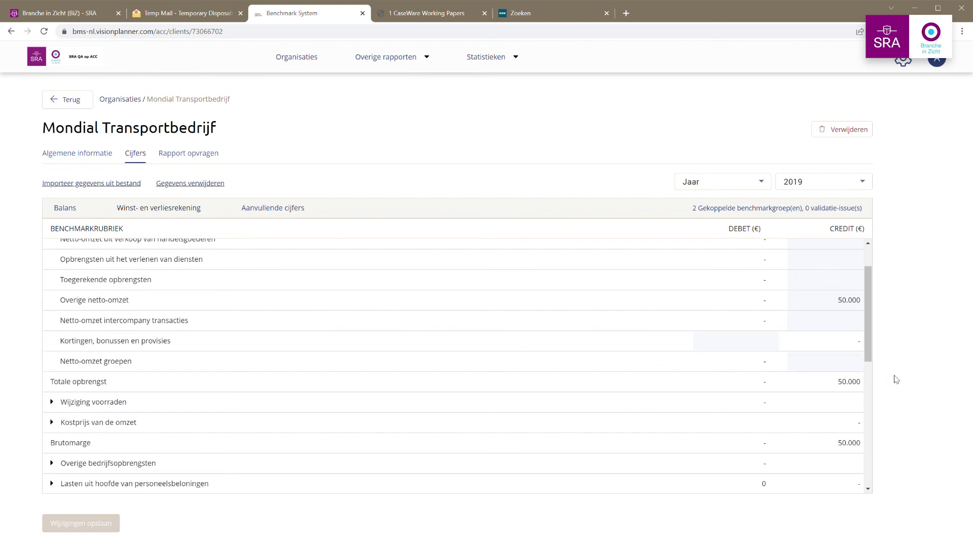
{"action": "left_click", "coordinate": [133, 101]}
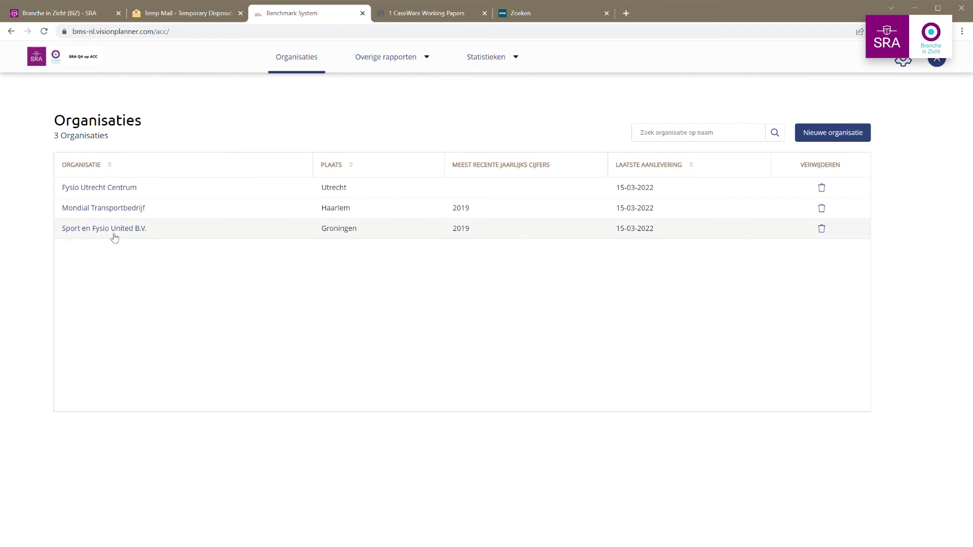